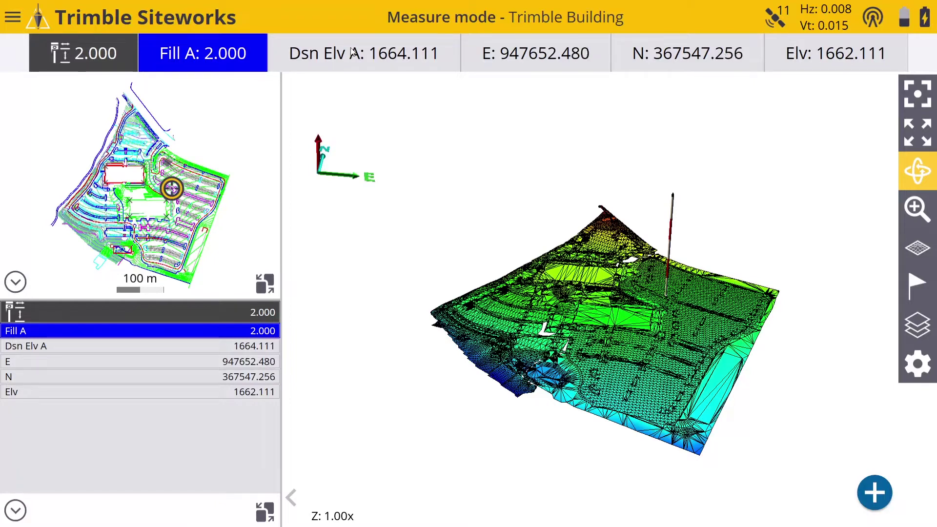
# Step: Change the current project to LandXML Import Demo (work order LXML Import) and begin a new design
pyautogui.click(12, 17)
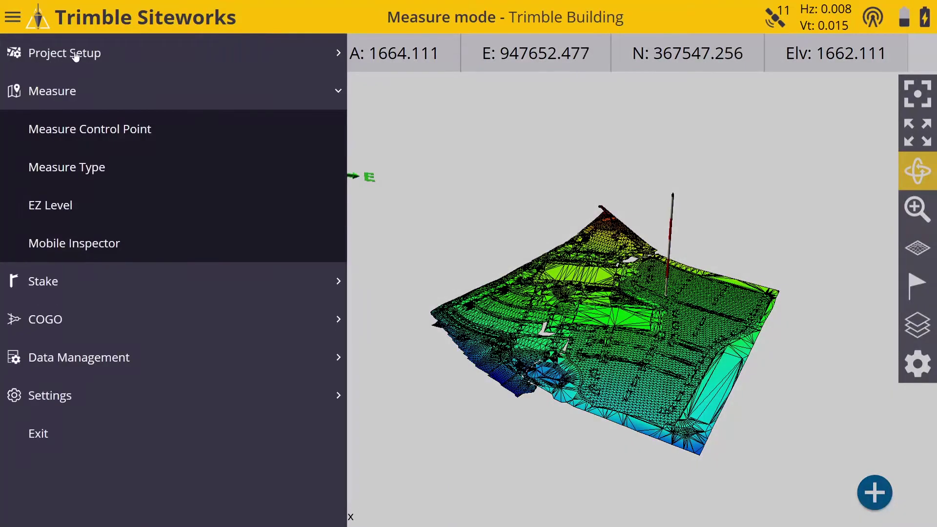
pyautogui.click(76, 54)
pyautogui.click(80, 93)
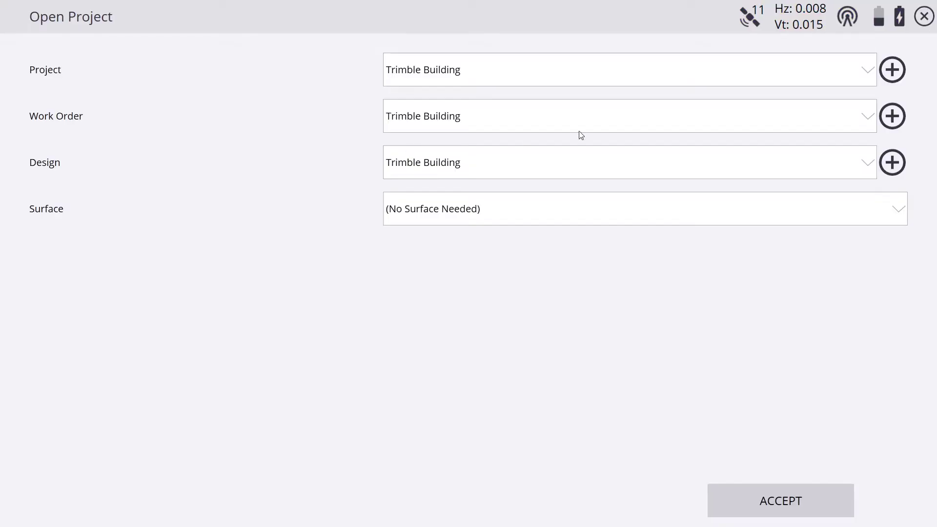
pyautogui.click(862, 76)
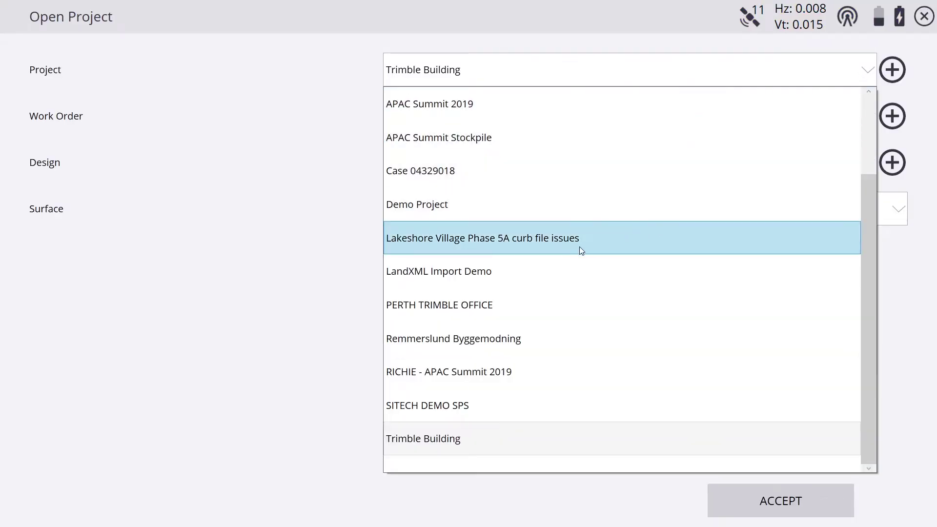
pyautogui.click(494, 273)
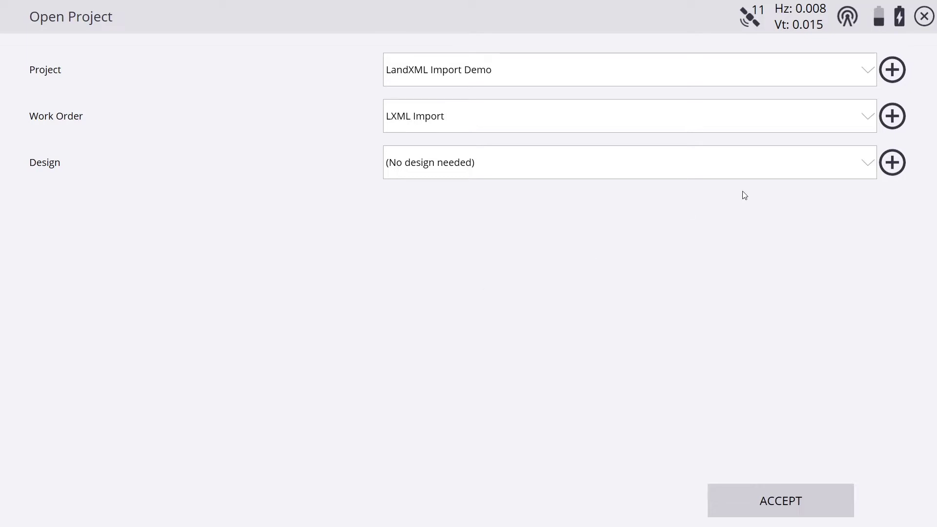
pyautogui.click(891, 165)
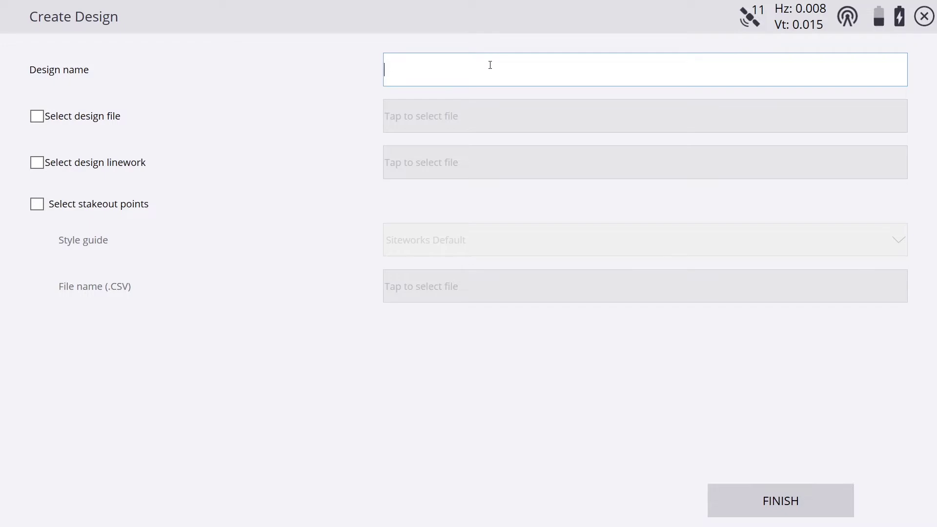
# Step: Name the design 'LXML Demo', enable Select design file, and bring up the file selector
pyautogui.write('LXML Demo')
pyautogui.click(38, 117)
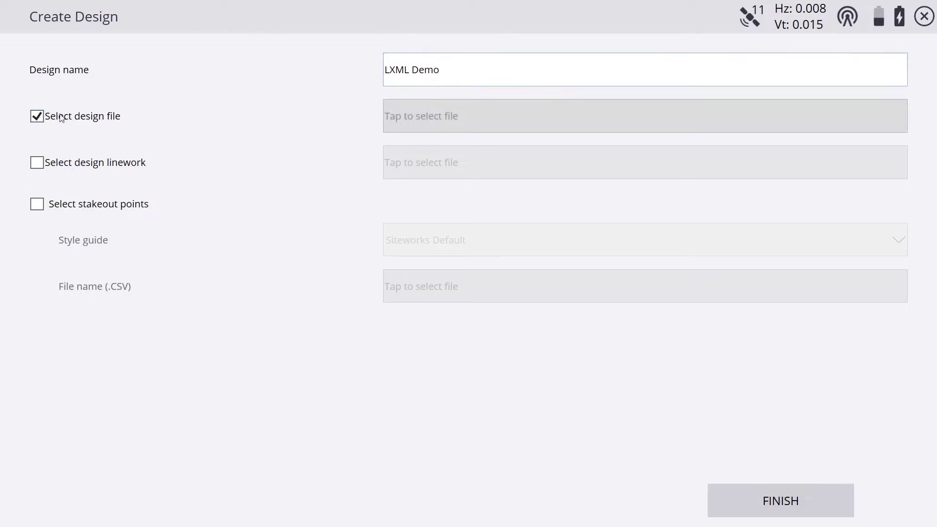
pyautogui.click(428, 115)
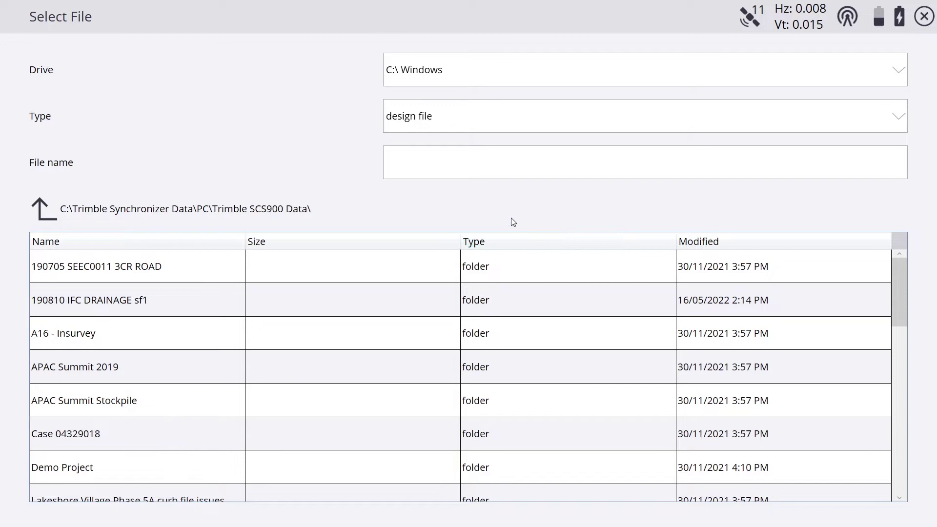
# Step: Choose Trimble Office Pick Up.xml from the .xml files and accept it as the design file
pyautogui.scroll(-10, 478, 288)
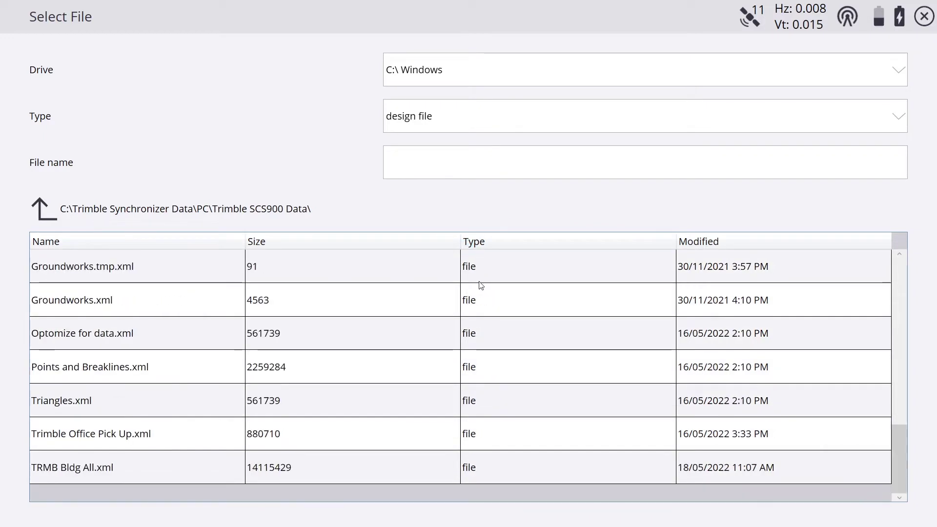
pyautogui.click(123, 438)
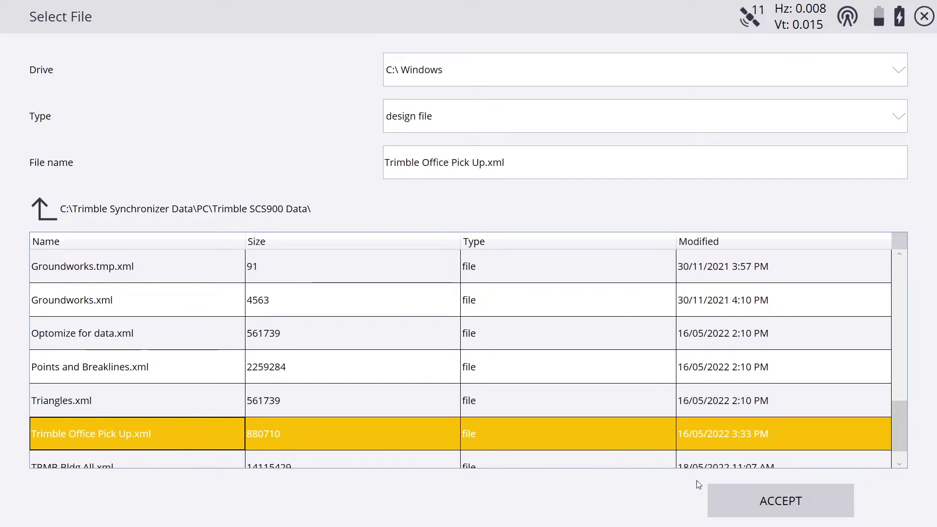
pyautogui.click(770, 510)
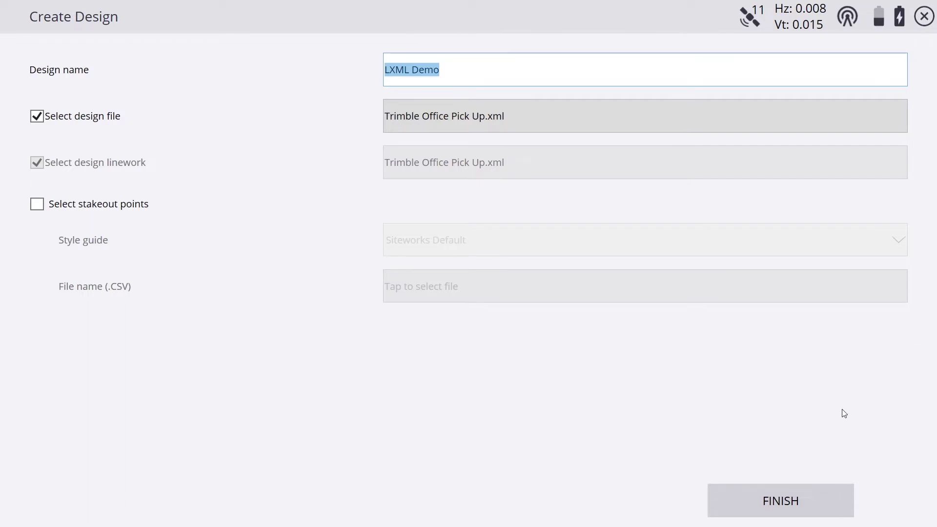
# Step: Finish the LXML Demo design, select Trimble Car Park as the surface, and load the project
pyautogui.click(781, 501)
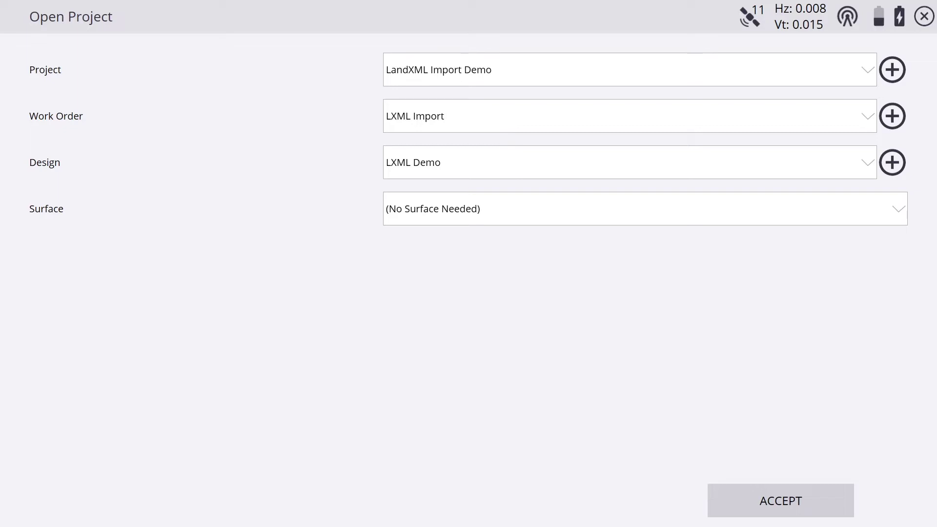
pyautogui.click(899, 215)
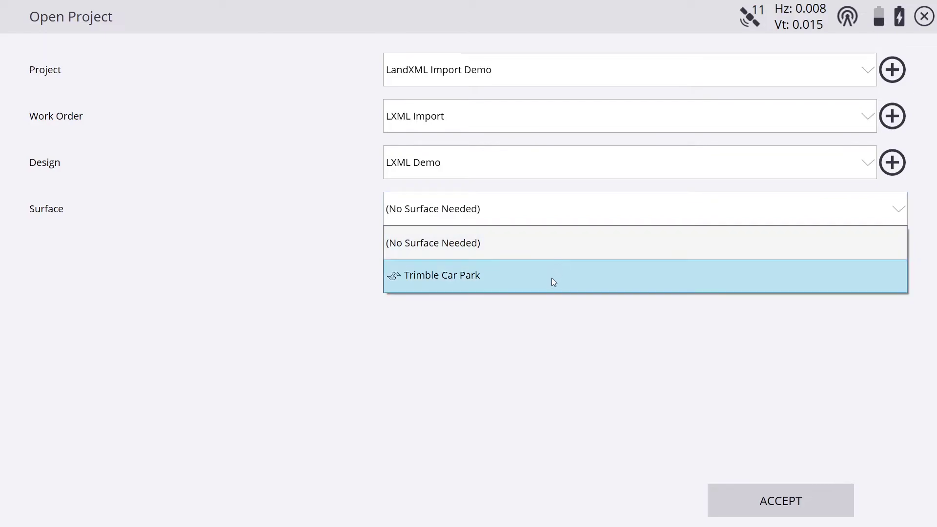
pyautogui.click(552, 278)
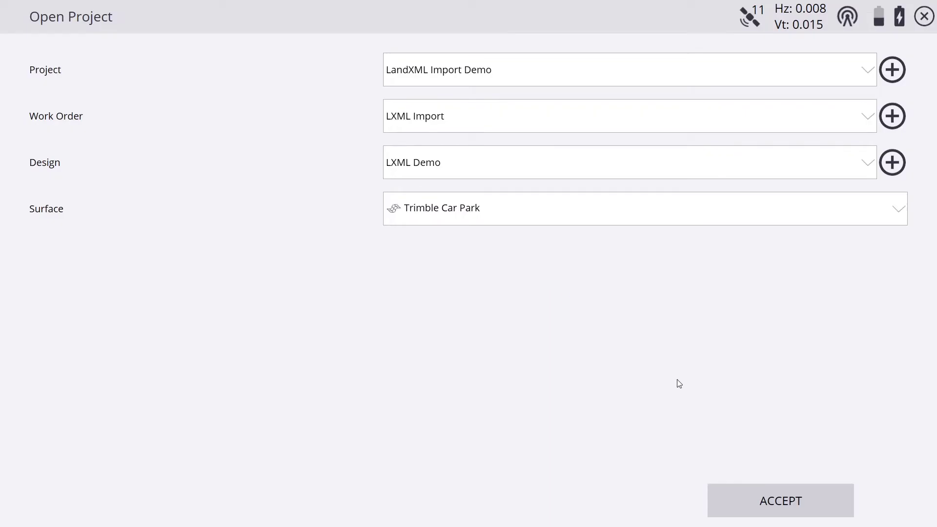
pyautogui.click(781, 504)
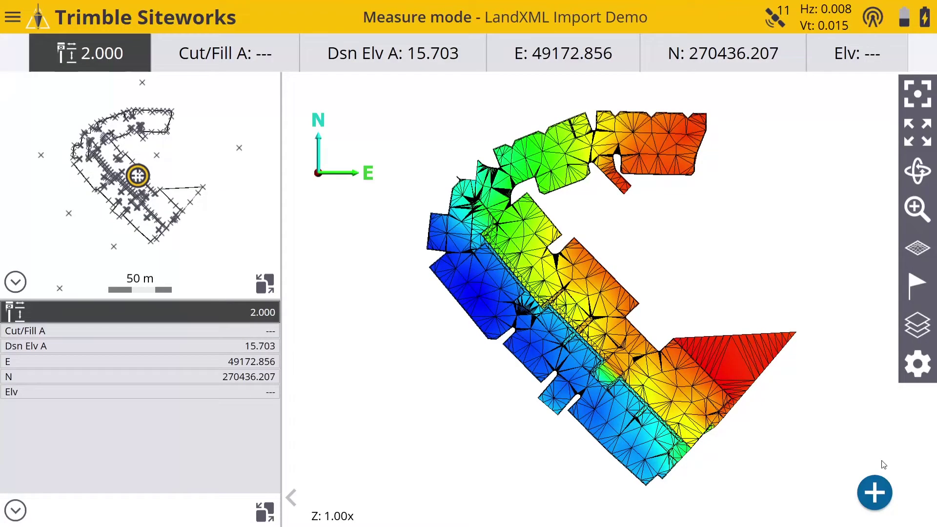
# Step: Orbit the design surface into an oblique 3D view, then switch to the project folder in File Explorer
pyautogui.click(917, 172)
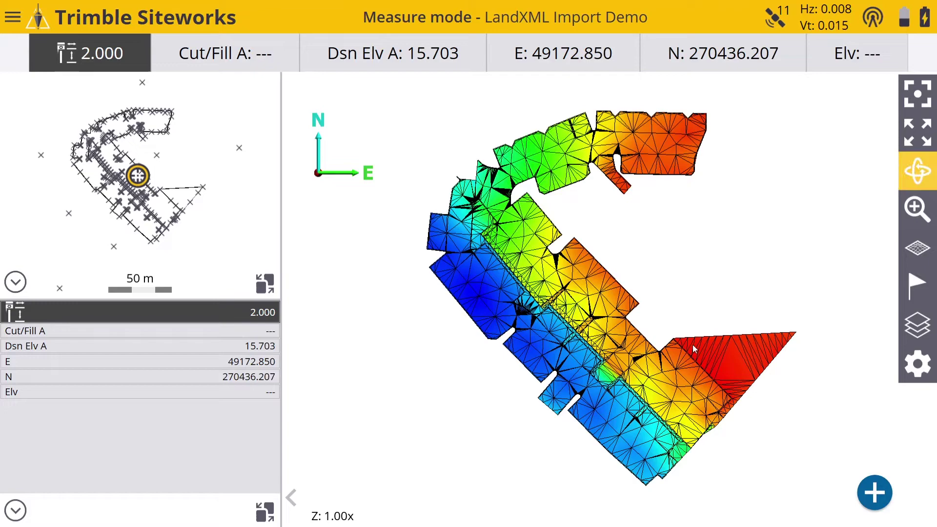
pyautogui.moveTo(581, 344); pyautogui.dragTo(839, 358)
pyautogui.hotkey('alt', 'Tab')
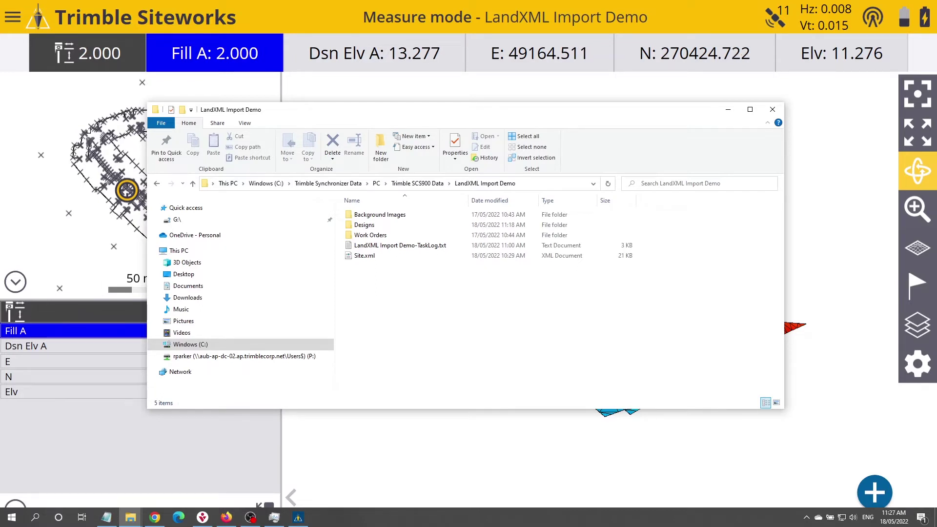
# Step: Open Designs > LXML Demo to check its Trimble Office Pick Up .vcl and .xml files
pyautogui.click(400, 228)
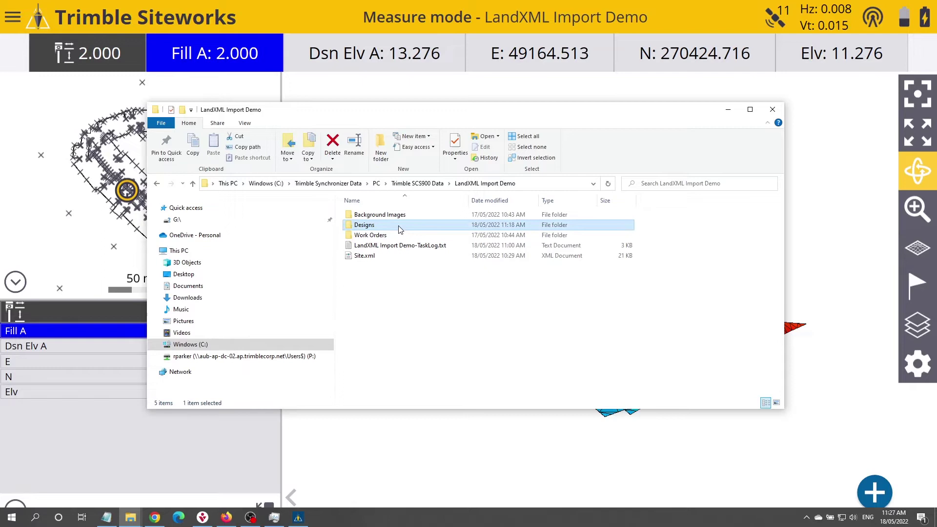
pyautogui.doubleClick(400, 229)
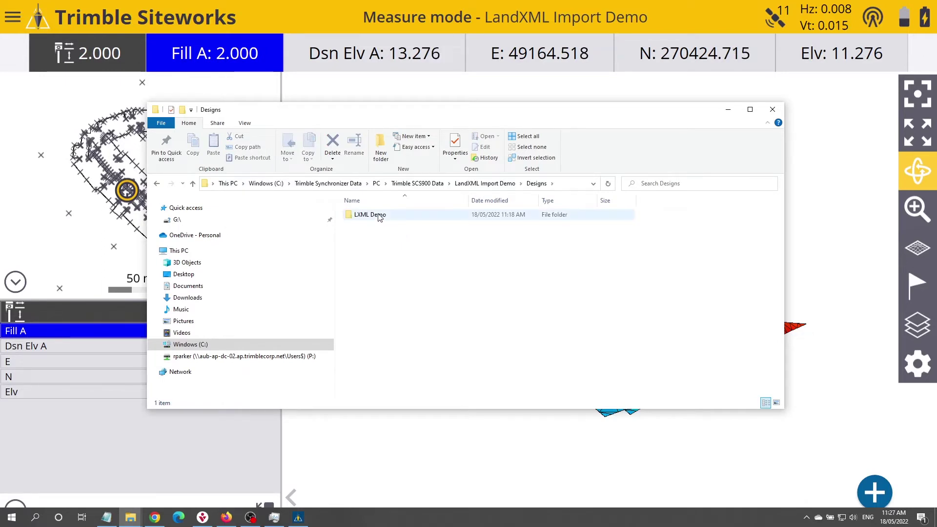
pyautogui.doubleClick(386, 216)
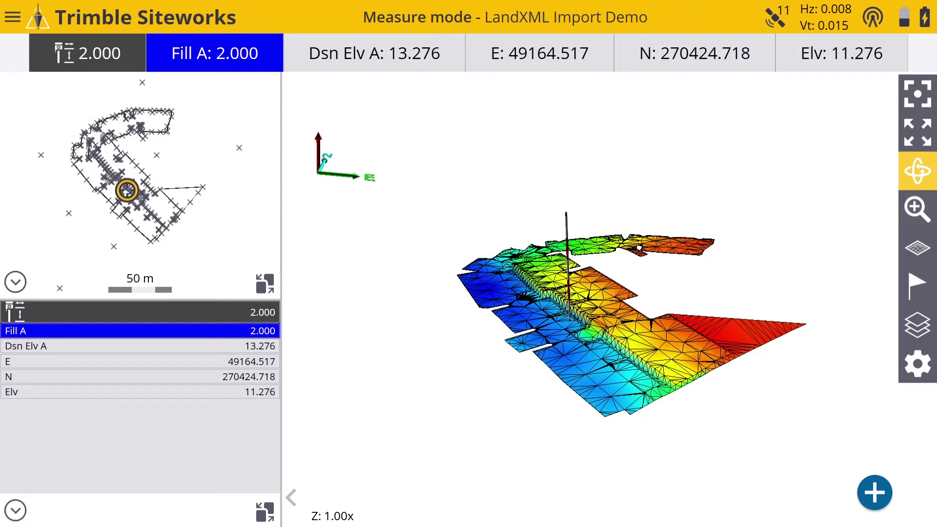
# Step: Open Export to Machine and set the export data type to Design
pyautogui.click(15, 20)
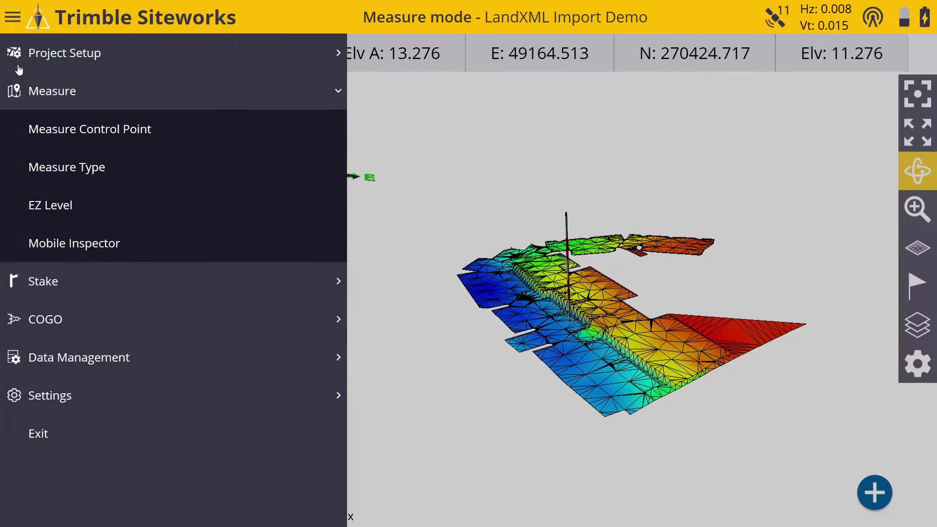
pyautogui.click(75, 359)
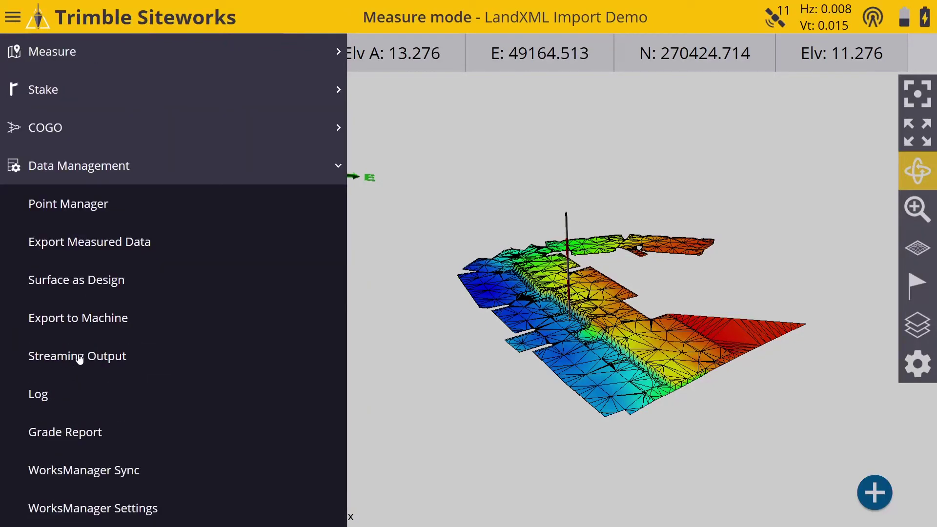
pyautogui.click(75, 322)
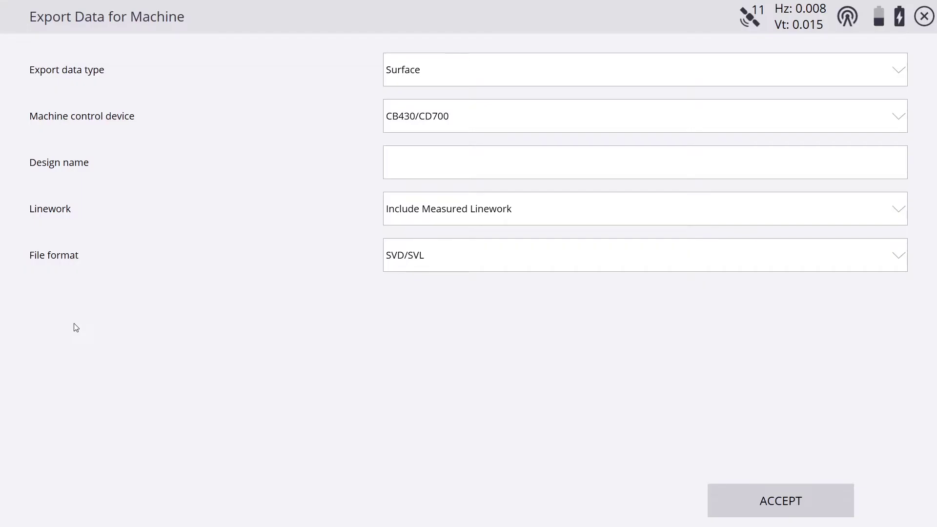
pyautogui.click(900, 72)
pyautogui.click(710, 171)
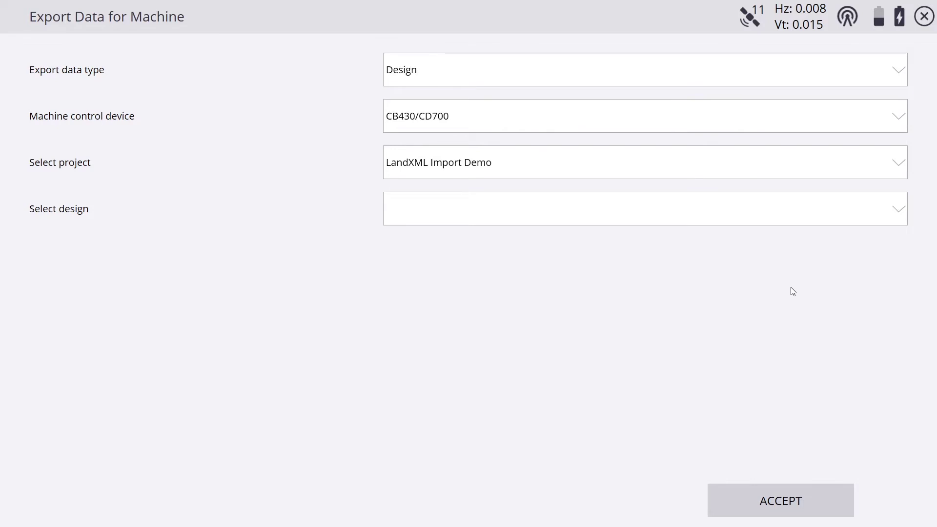
pyautogui.click(675, 119)
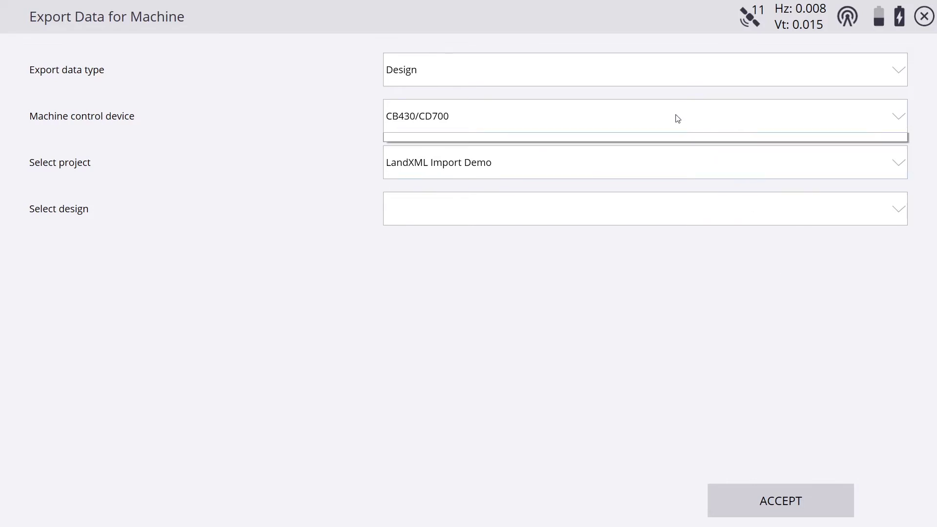
pyautogui.click(614, 186)
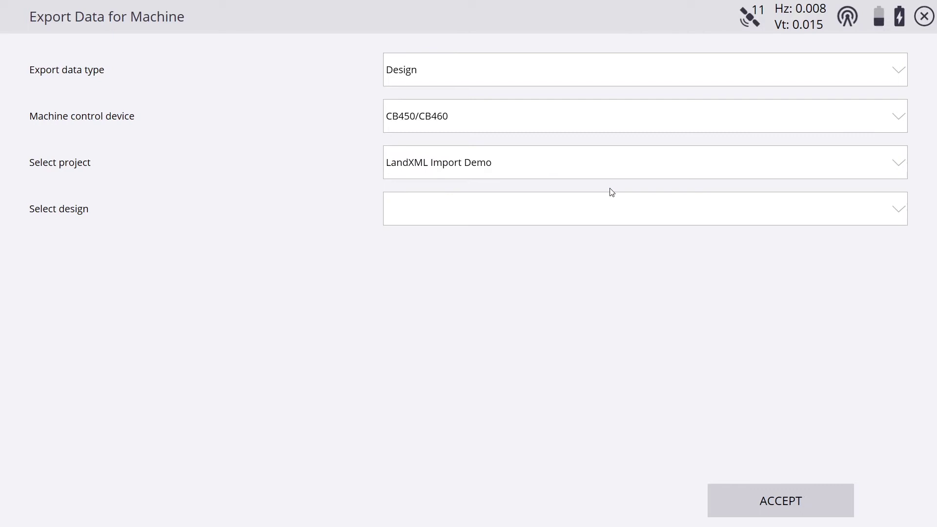
# Step: Choose Earthworks as the machine control device and export the LXML Demo design
pyautogui.click(903, 218)
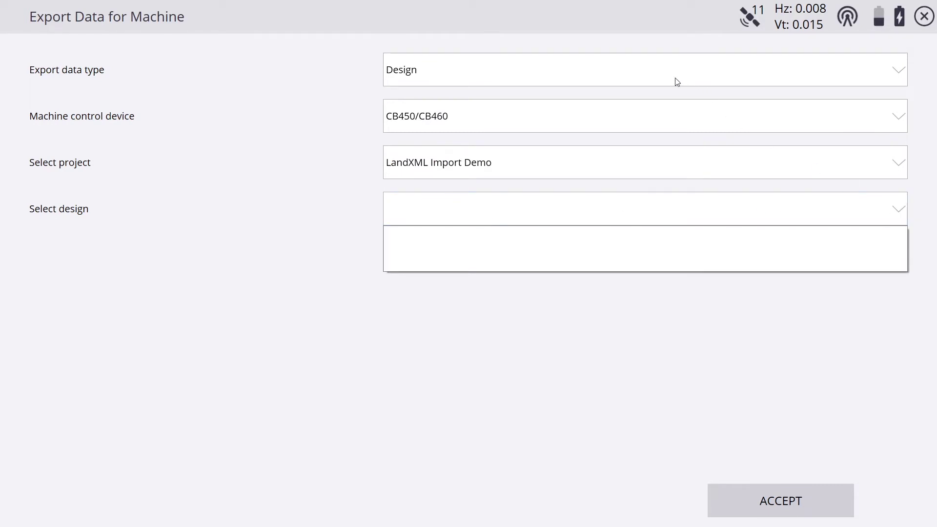
pyautogui.click(623, 124)
pyautogui.click(566, 116)
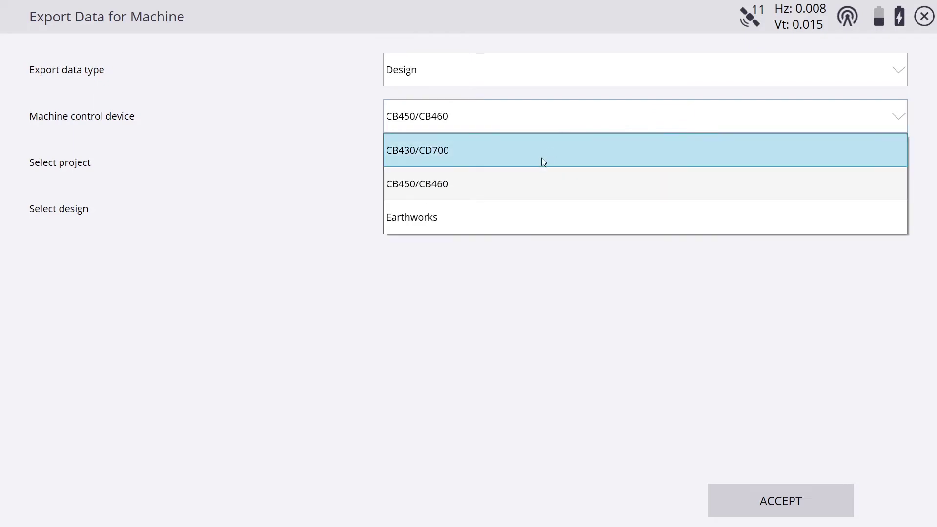
pyautogui.click(511, 226)
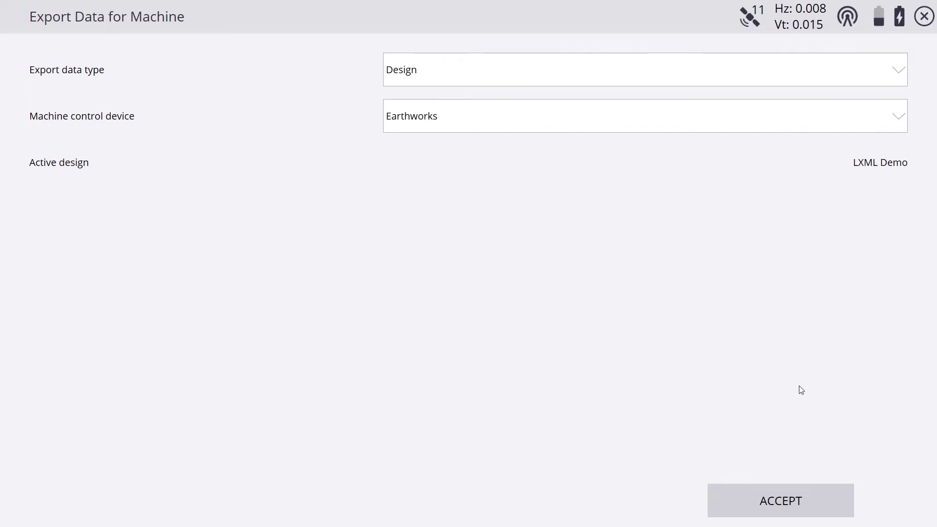
pyautogui.click(771, 505)
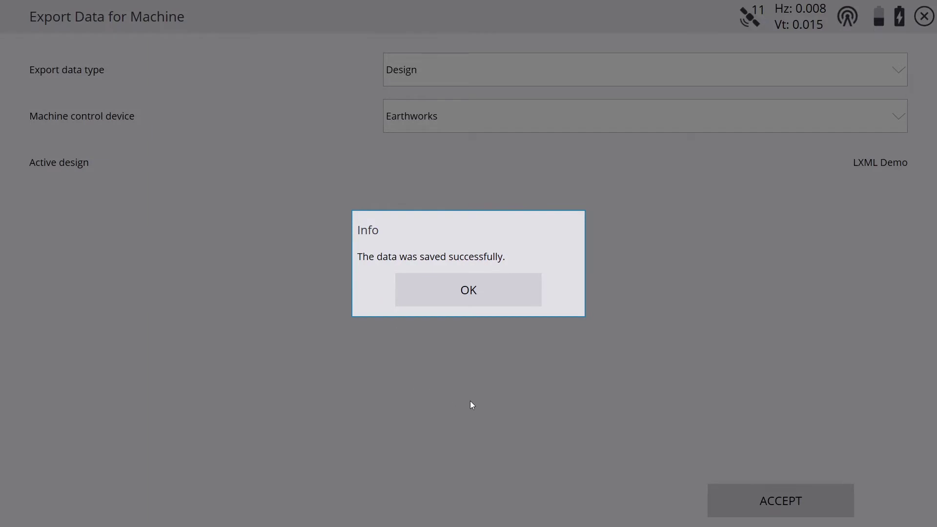
pyautogui.click(470, 291)
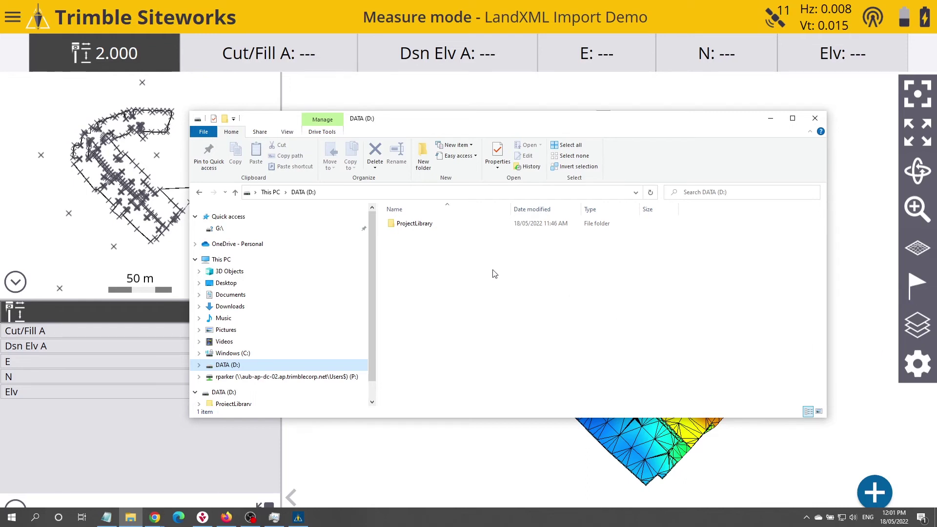
# Step: Navigate ProjectLibrary > Projects > LandXML Import Demo > OfficeData > Designs to find LXML Demo.vcl
pyautogui.click(423, 227)
pyautogui.doubleClick(423, 228)
pyautogui.doubleClick(423, 228)
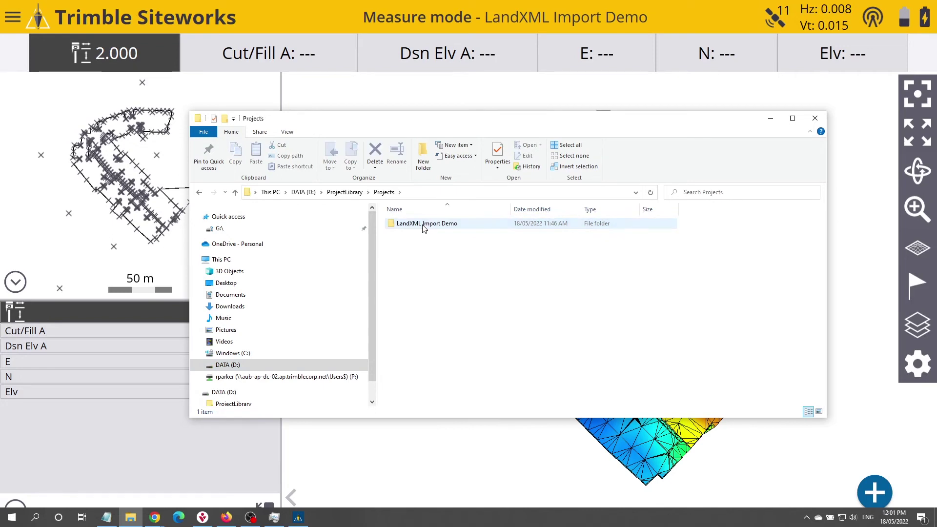
pyautogui.doubleClick(423, 227)
pyautogui.doubleClick(424, 227)
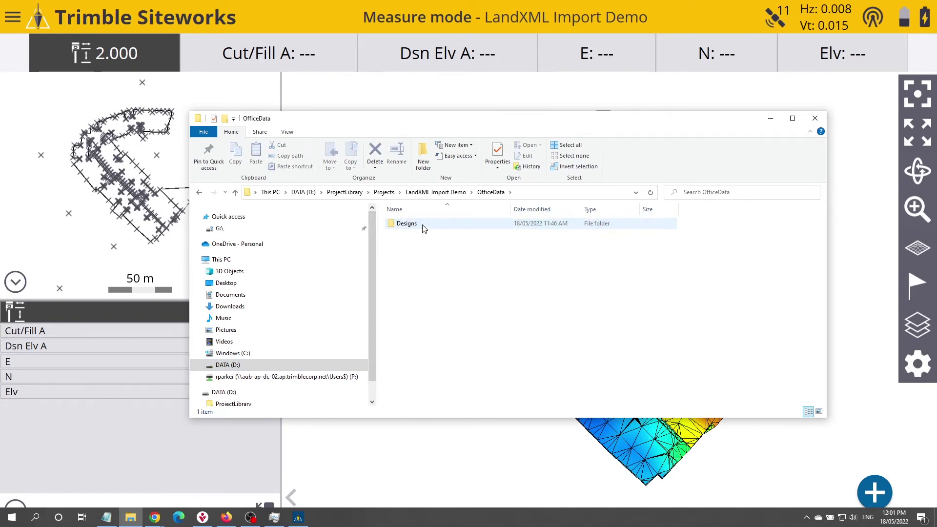
pyautogui.doubleClick(424, 228)
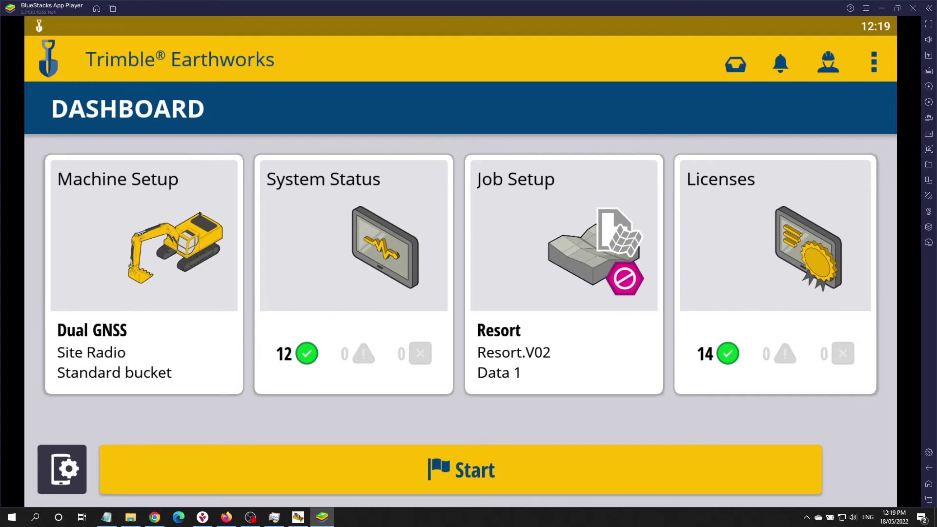
# Step: Set the Earthworks job to project LandXML Demonstration with surface Trimble Car Park, apply, and start
pyautogui.click(568, 275)
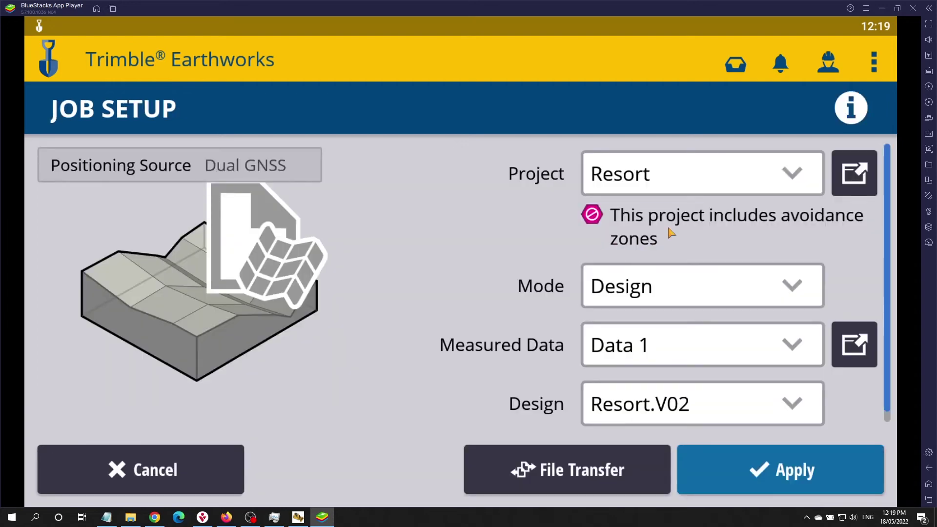
pyautogui.click(800, 175)
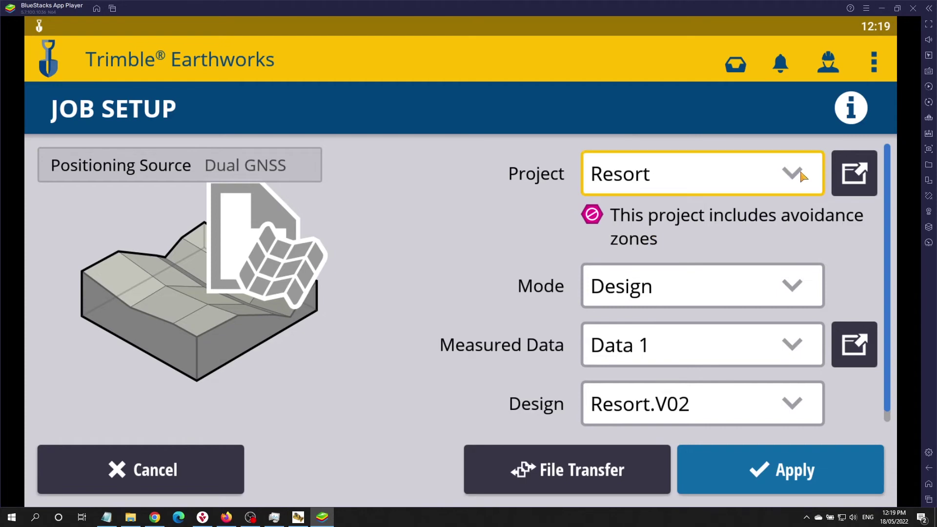
pyautogui.click(700, 283)
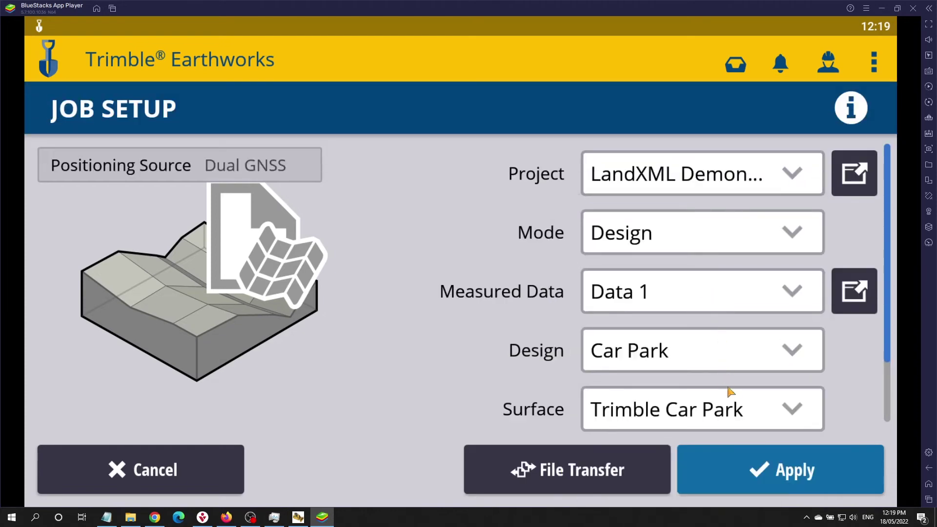
pyautogui.click(798, 409)
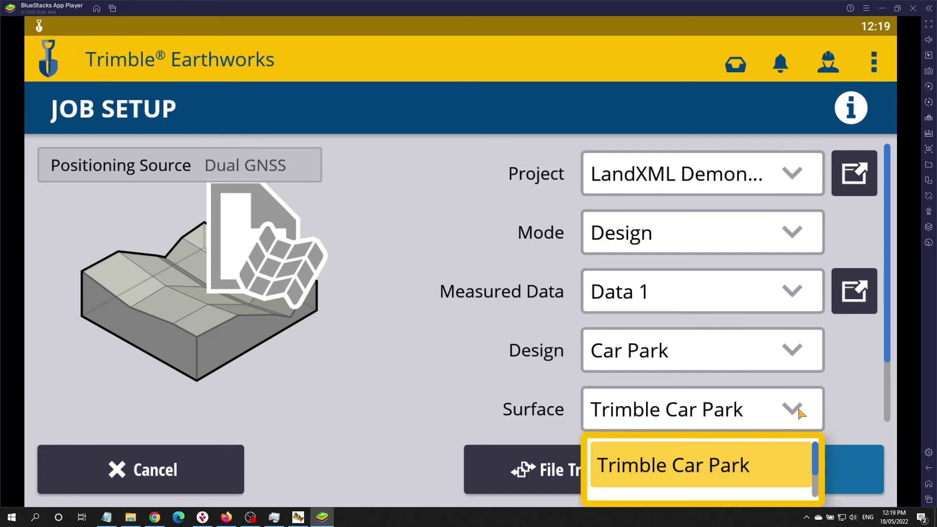
pyautogui.click(800, 412)
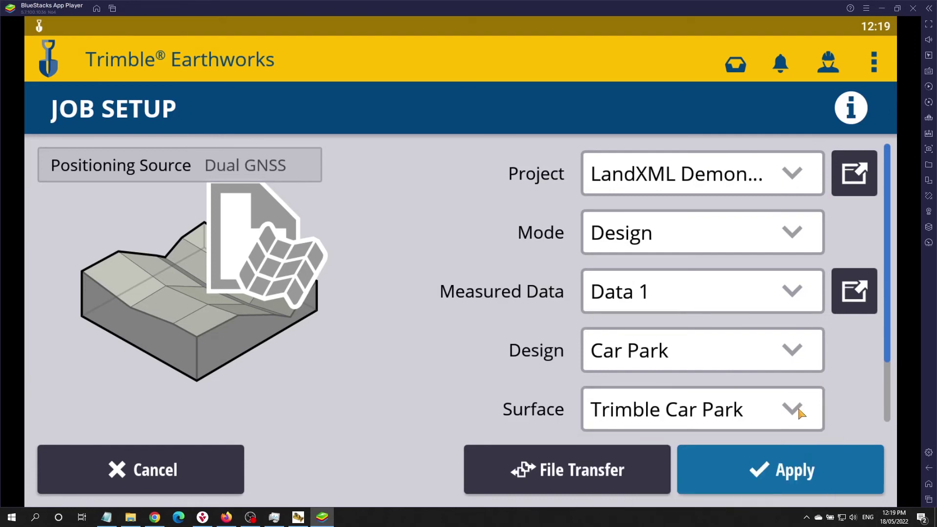
pyautogui.click(775, 472)
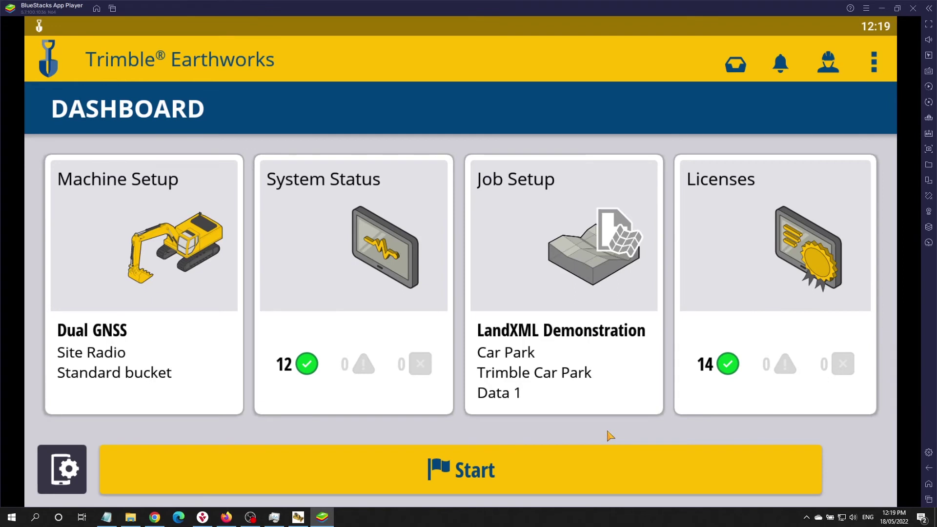
pyautogui.click(574, 482)
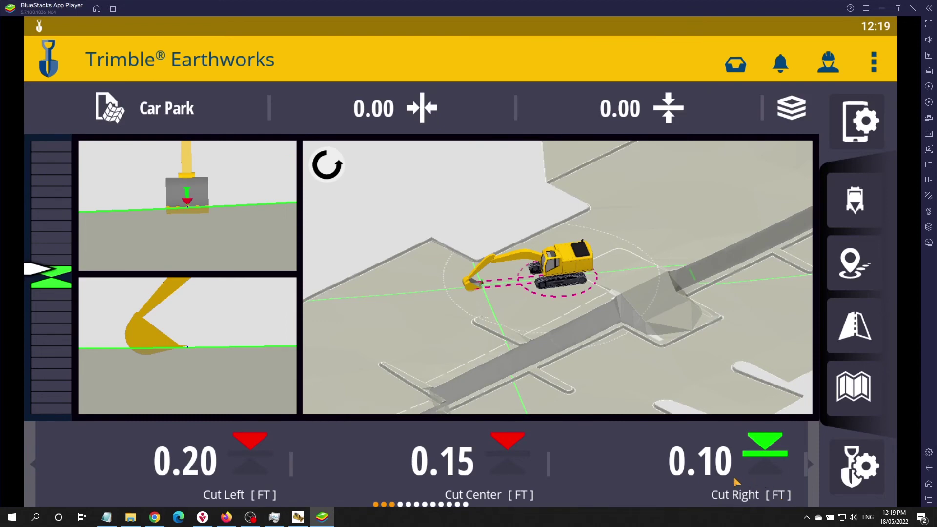
# Step: Tilt the 3D view to an oblique angle showing the excavator over the Car Park surface
pyautogui.moveTo(609, 327); pyautogui.dragTo(629, 272)
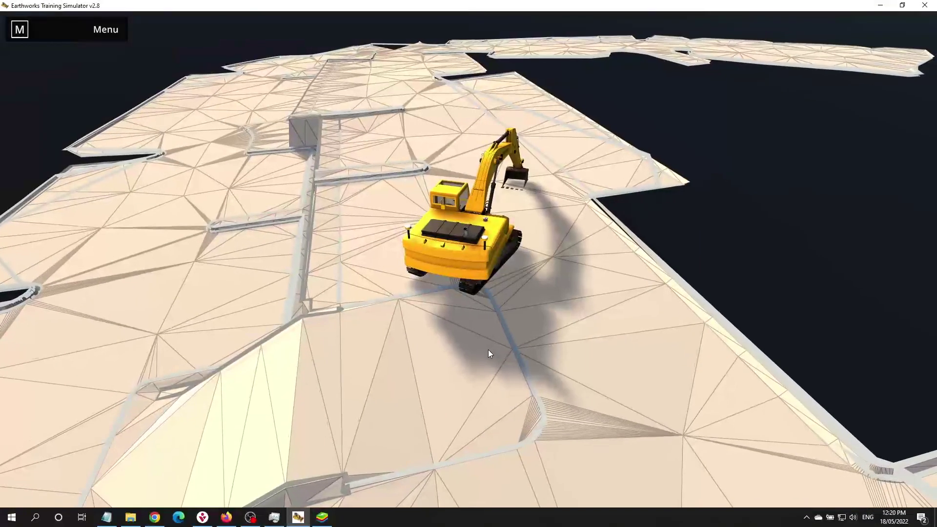
# Step: Zoom out in the Earthworks Training Simulator to show the excavator on the car park design surface
pyautogui.scroll(-3, 489, 354)
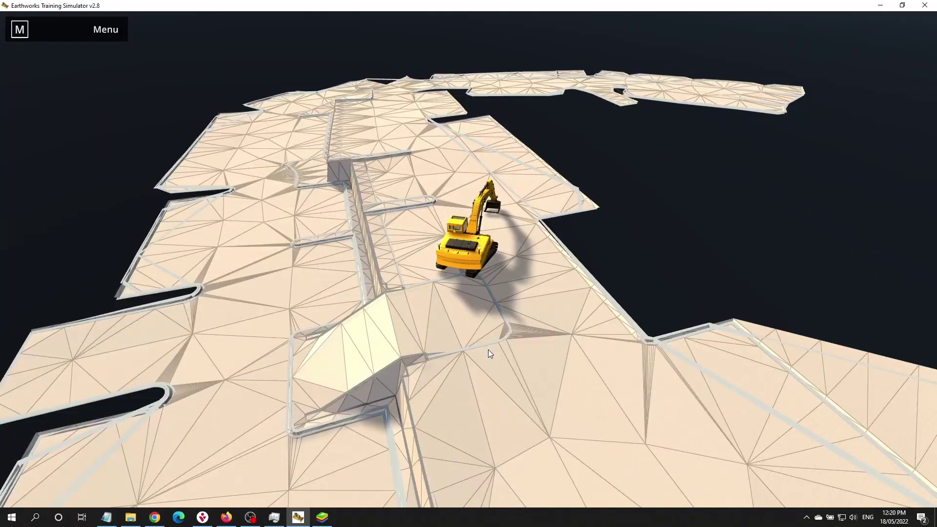